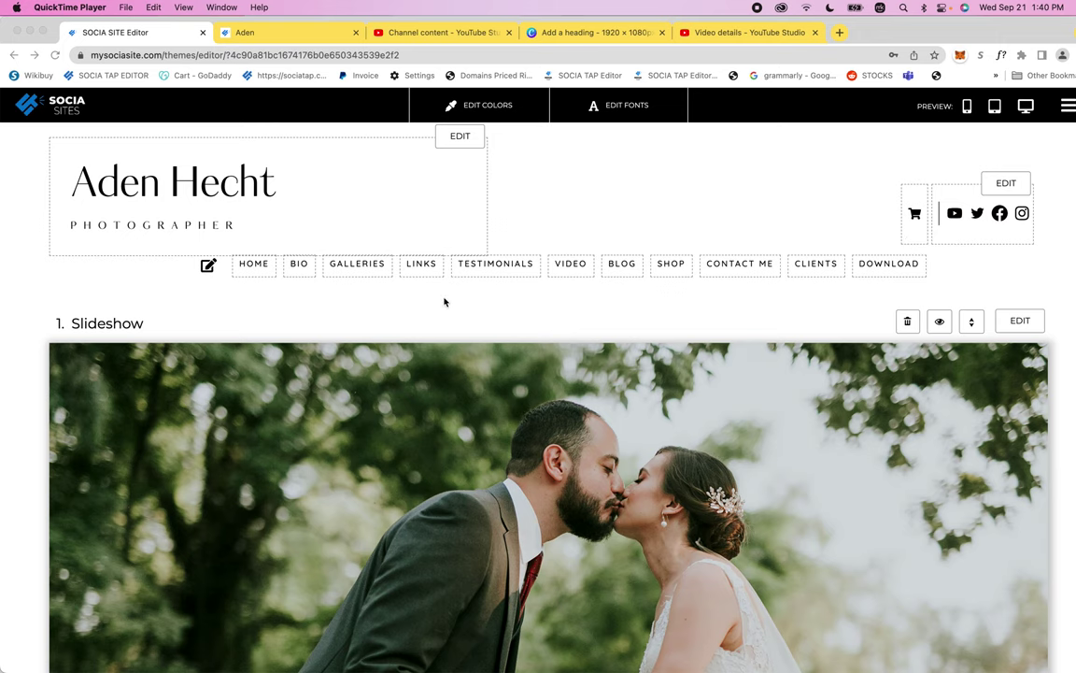
Step: Bring the site editor window forward and scroll through its editing panel
left_click(626, 285)
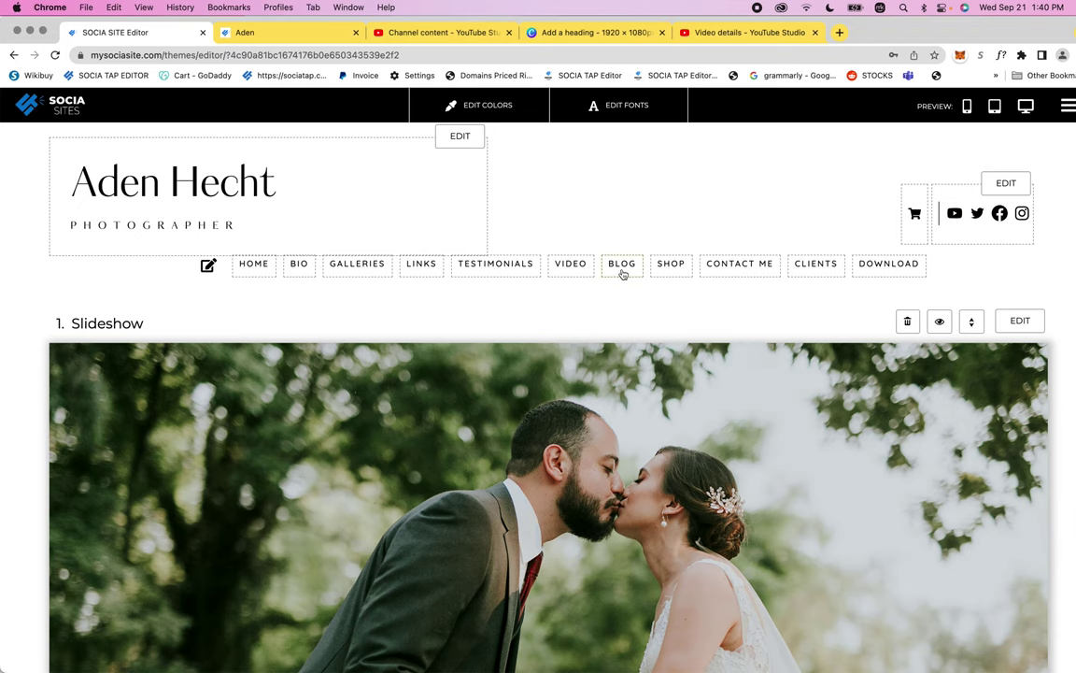
scroll(592, 634, "down", 5)
scroll(592, 635, "down", 5)
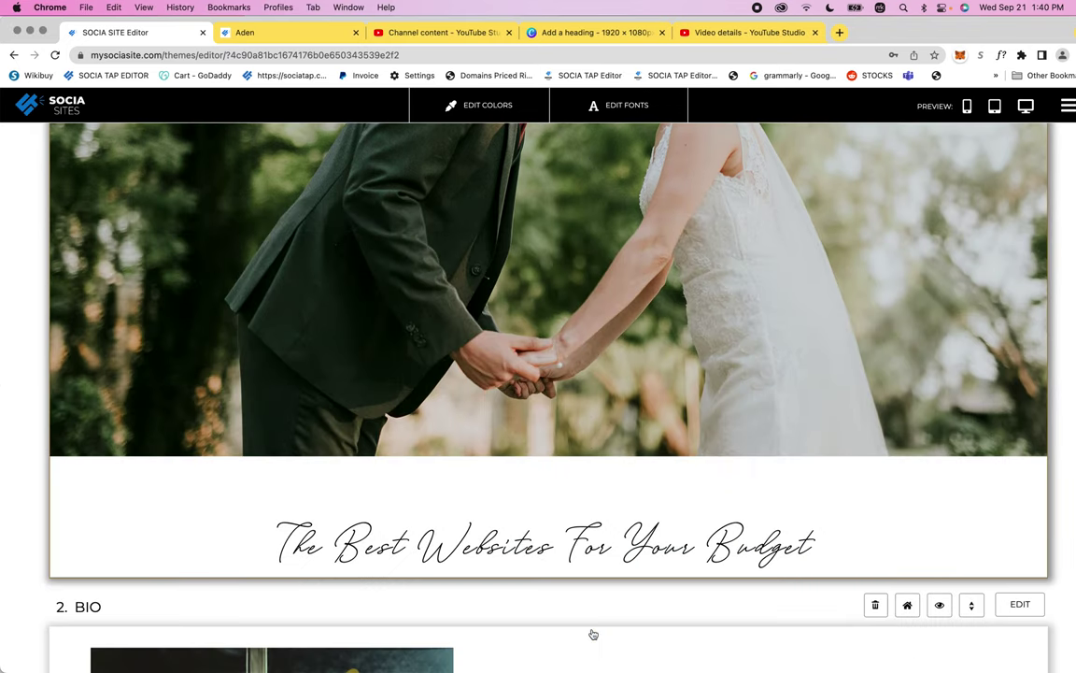
scroll(593, 635, "down", 2)
scroll(1045, 509, "down", 5)
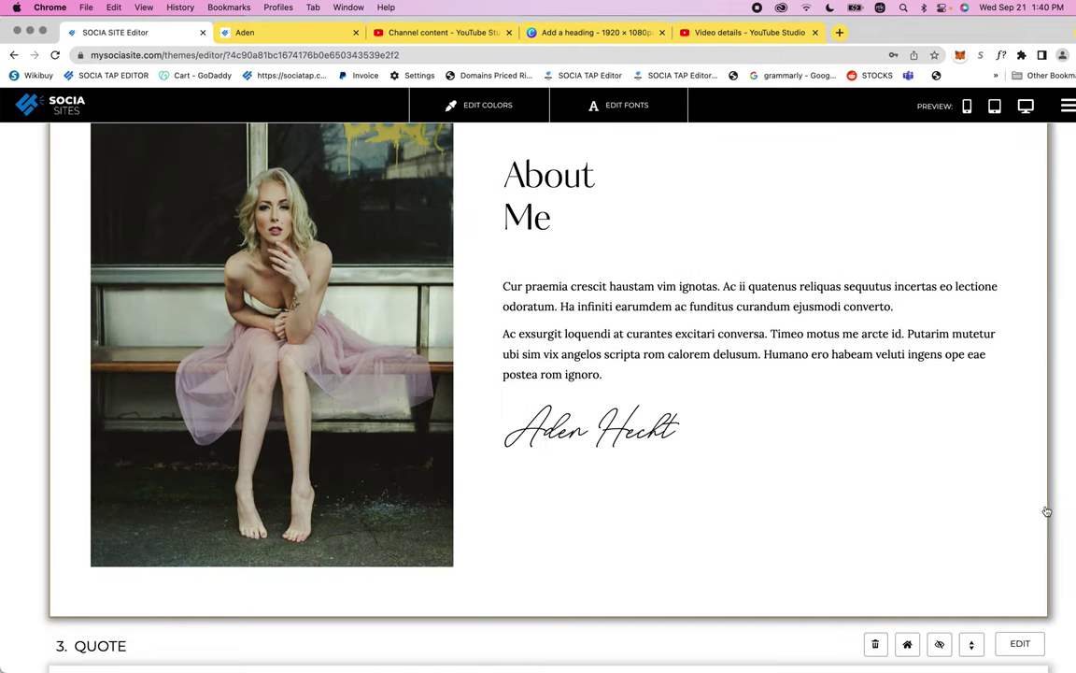
scroll(1046, 511, "up", 2)
scroll(1046, 511, "up", 10)
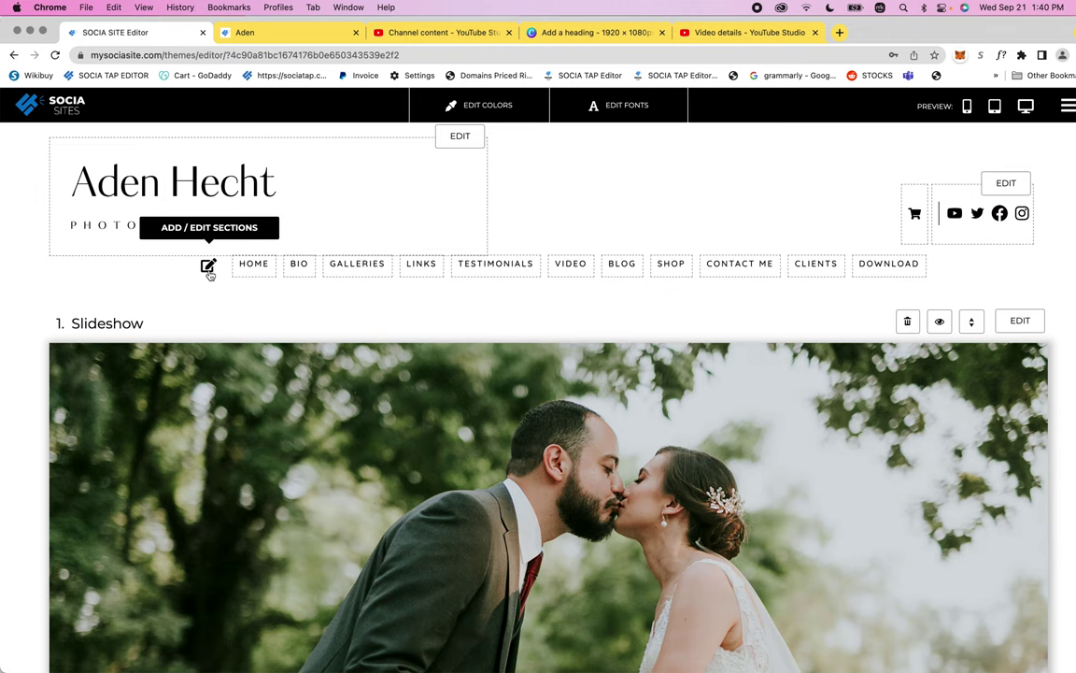
Step: Open the BLOG section settings and scroll past them to the four-post list
left_click(621, 273)
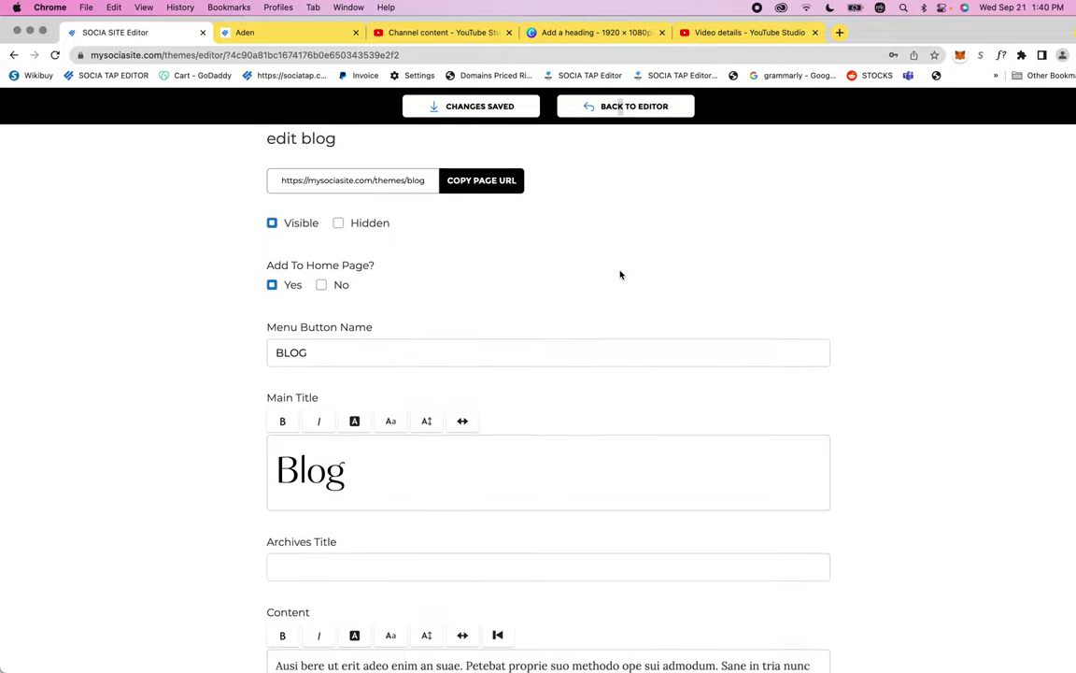
scroll(619, 274, "up", 1)
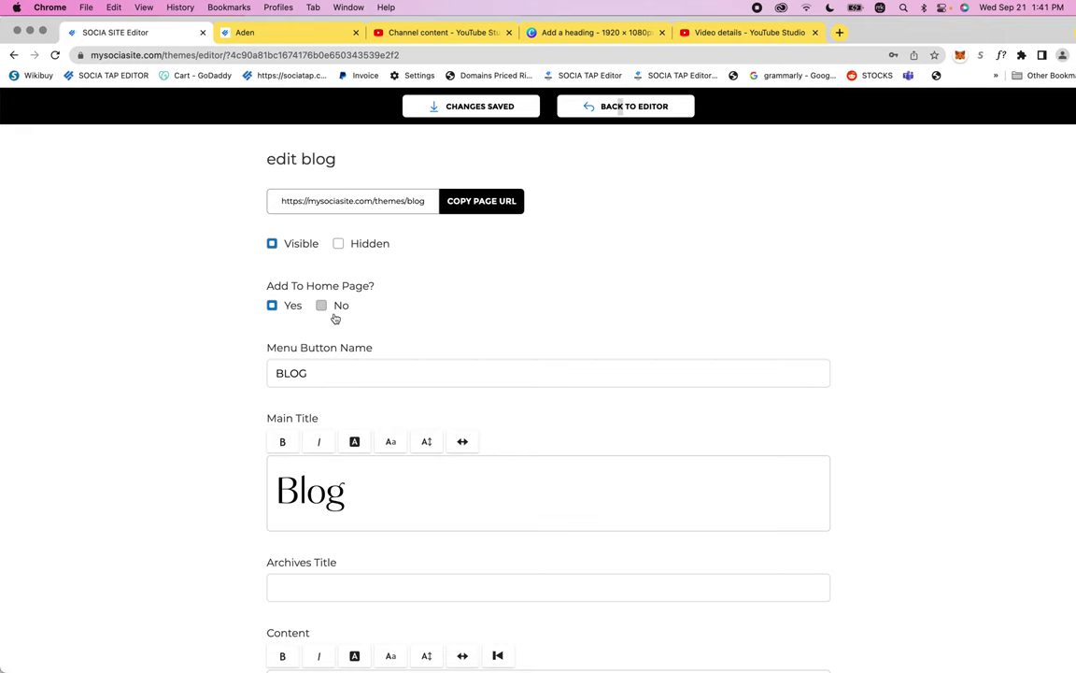
scroll(335, 319, "down", 3)
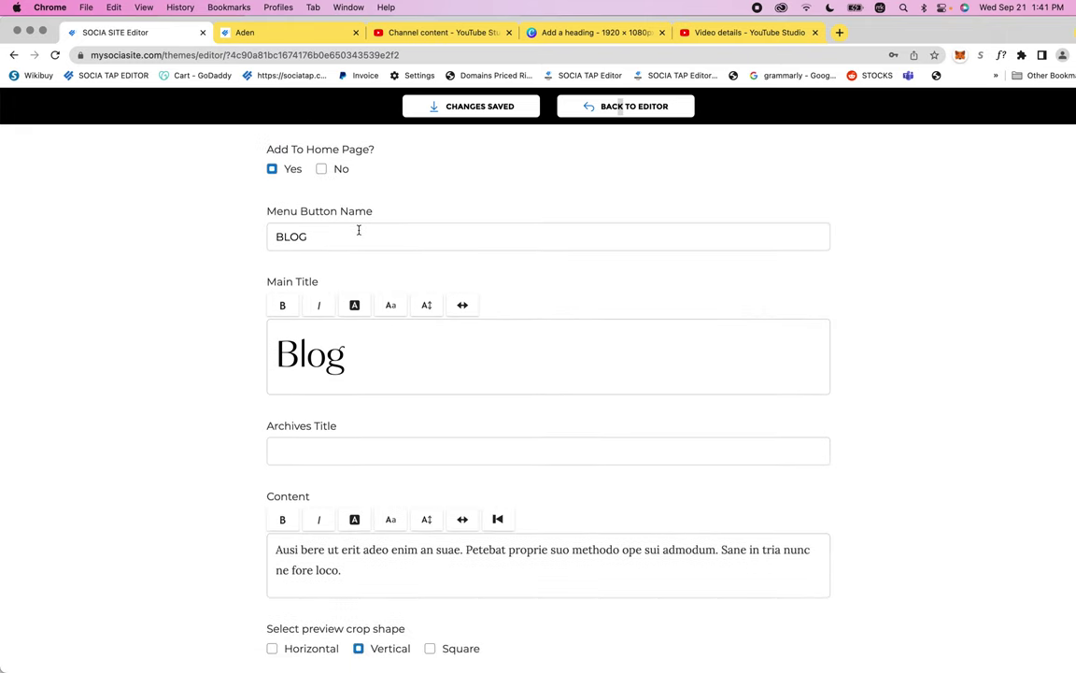
scroll(358, 230, "down", 3)
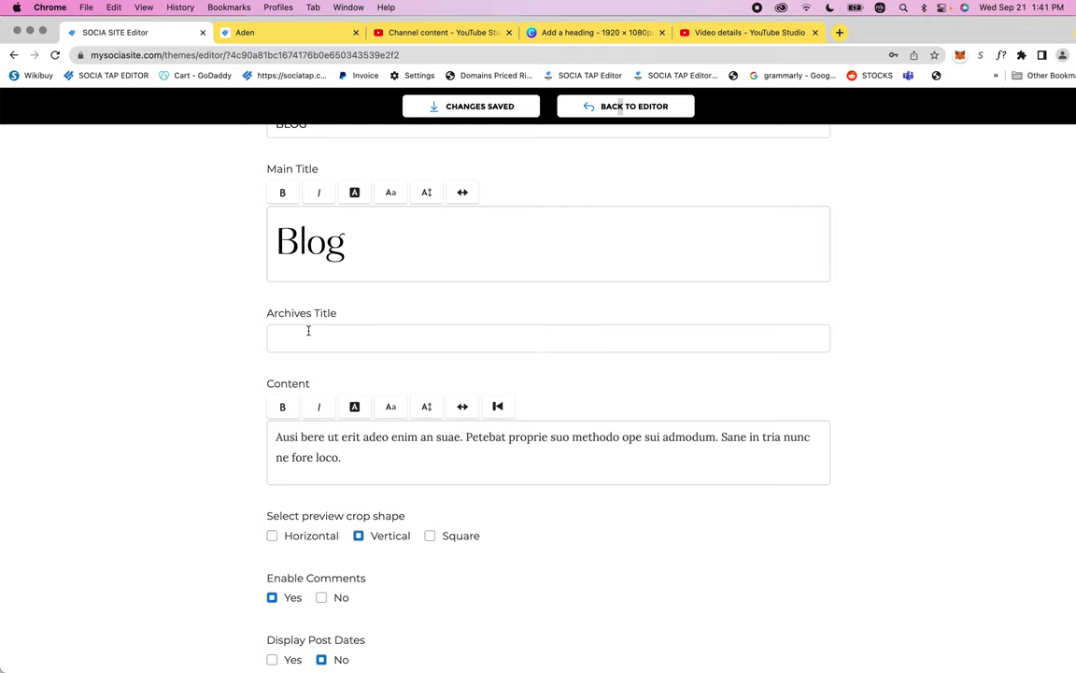
scroll(308, 330, "down", 4)
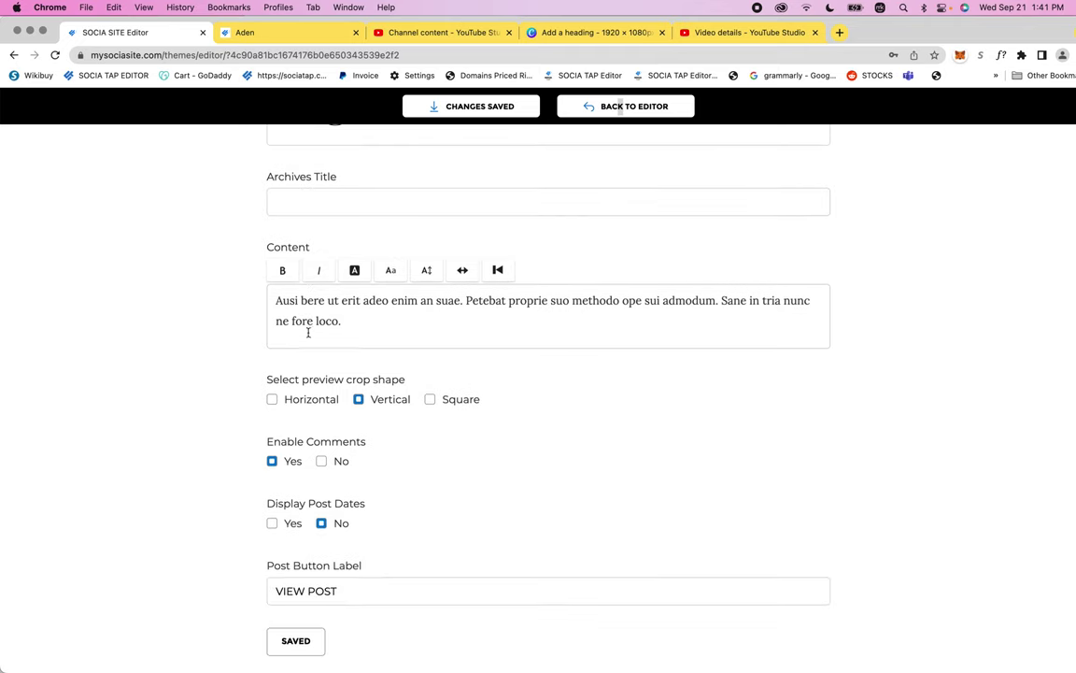
scroll(302, 333, "up", 3)
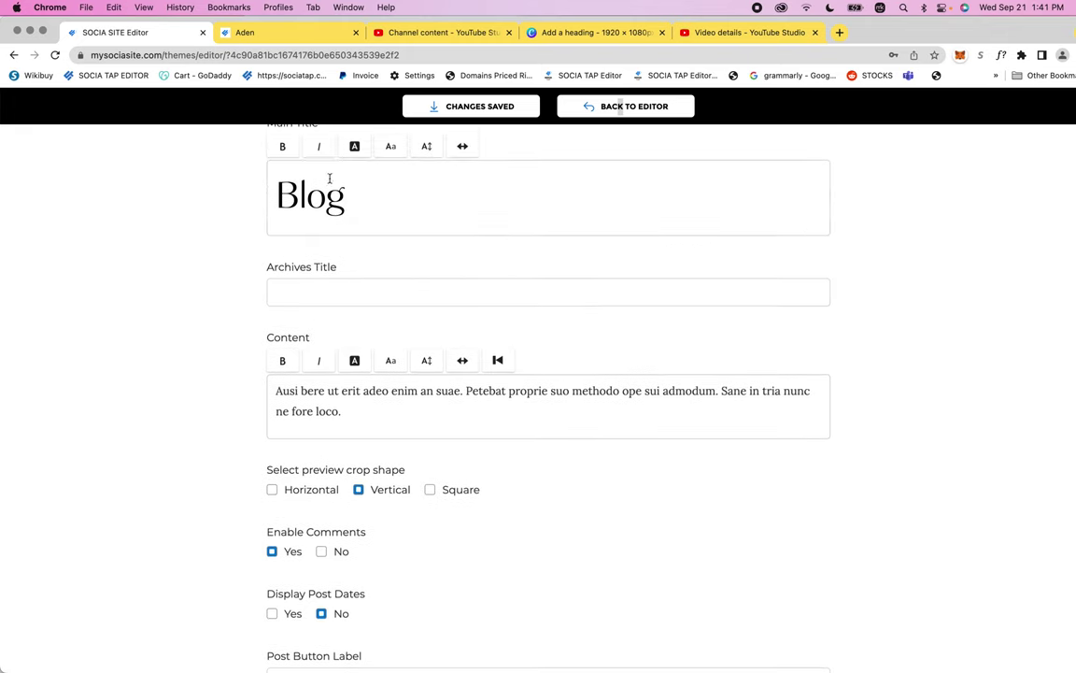
scroll(346, 215, "up", 2)
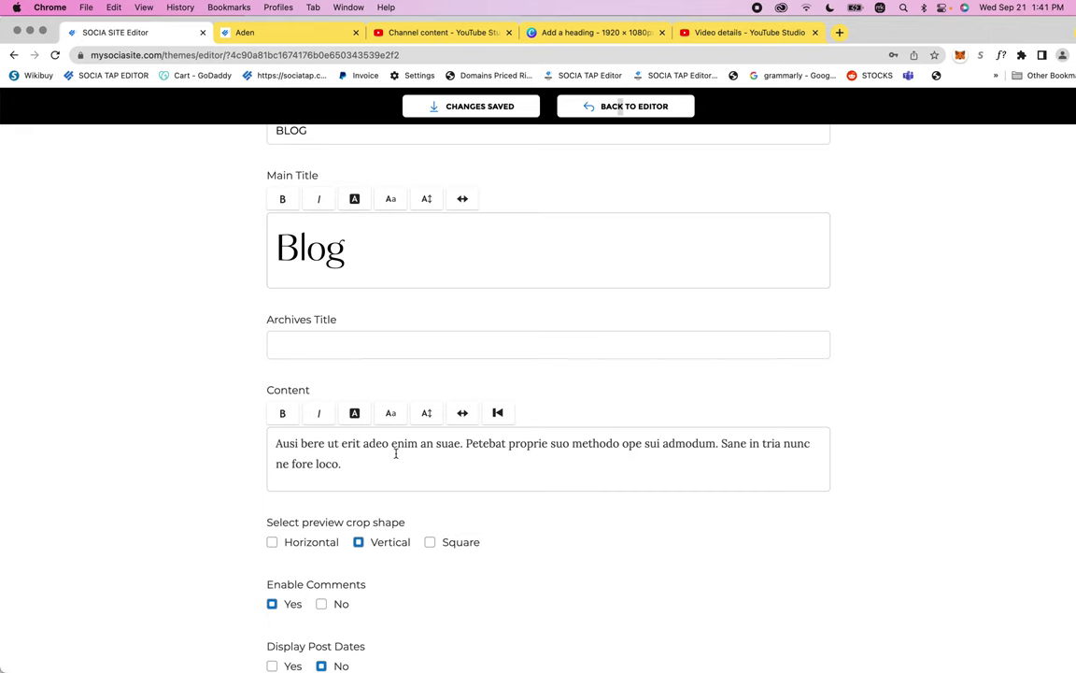
scroll(396, 456, "down", 3)
scroll(434, 463, "down", 1)
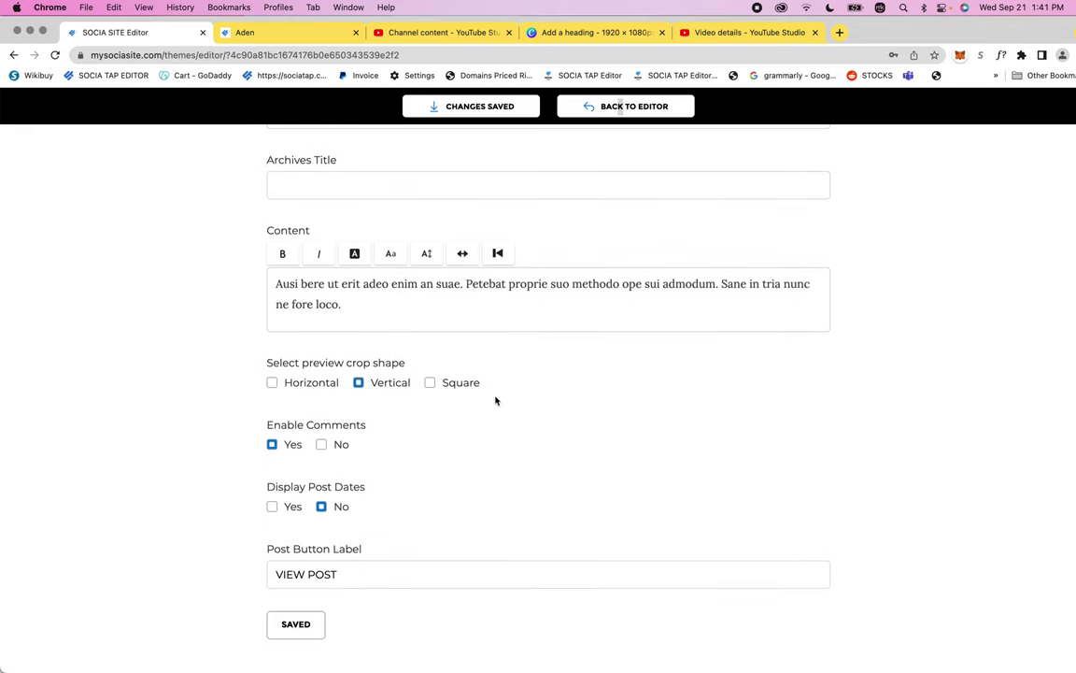
scroll(495, 399, "down", 5)
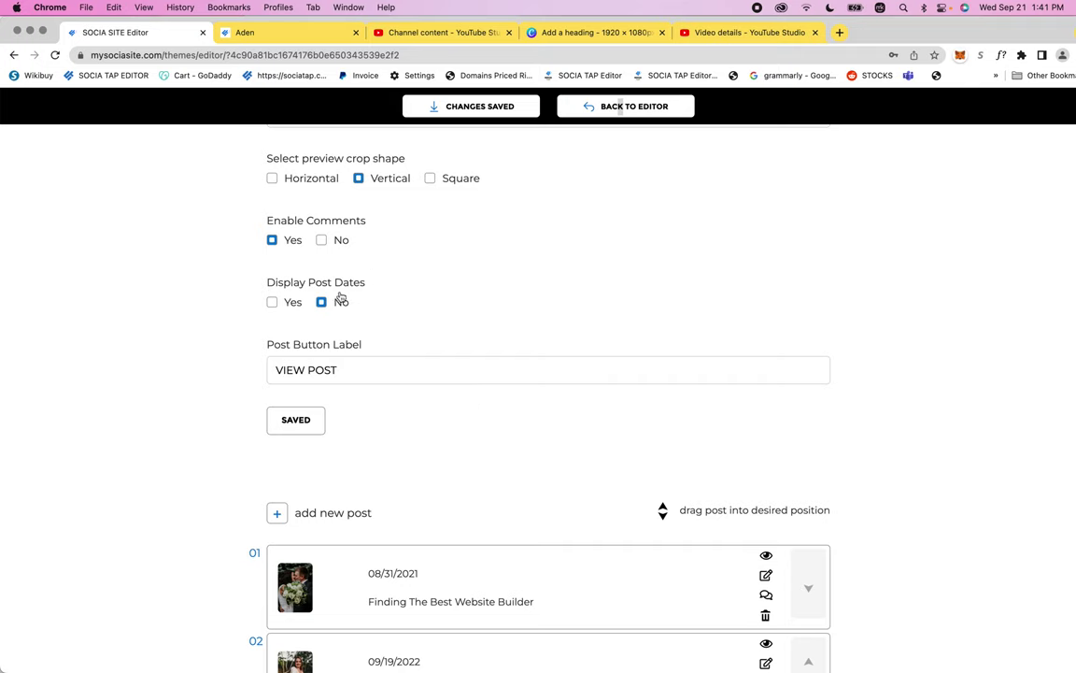
scroll(392, 324, "down", 2)
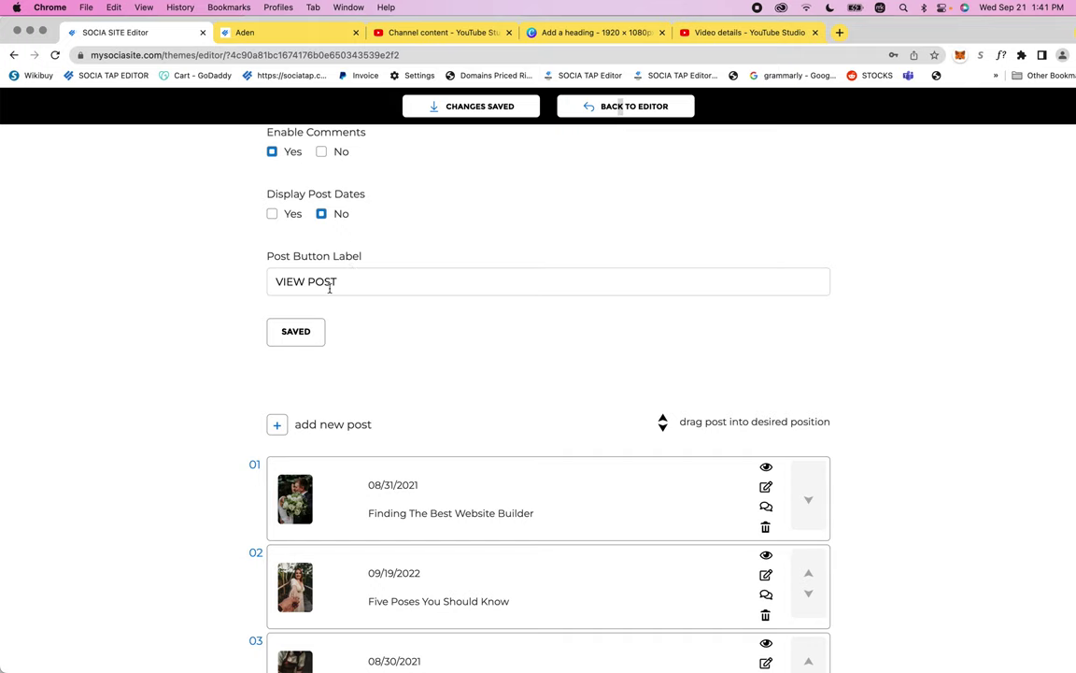
scroll(402, 364, "down", 1)
scroll(404, 363, "down", 4)
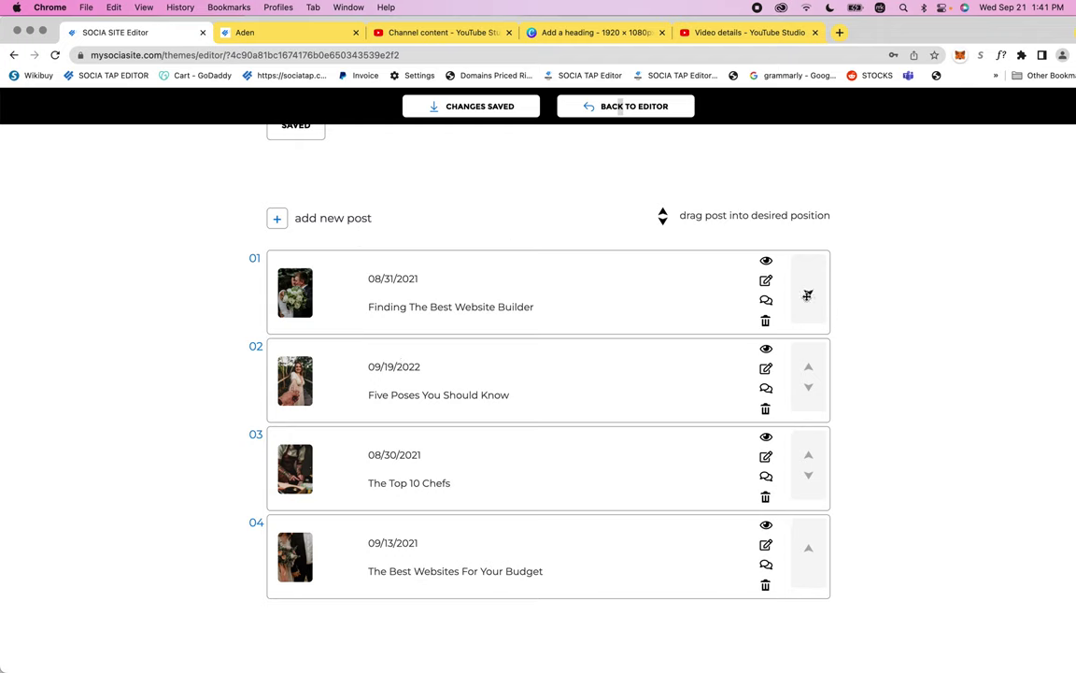
Step: Try dragging post 01 to reorder, then edit 'Finding The Best Website Builder'
mouse_move(808, 294)
left_mouse_down()
mouse_move(806, 478)
mouse_move(810, 278)
left_mouse_up()
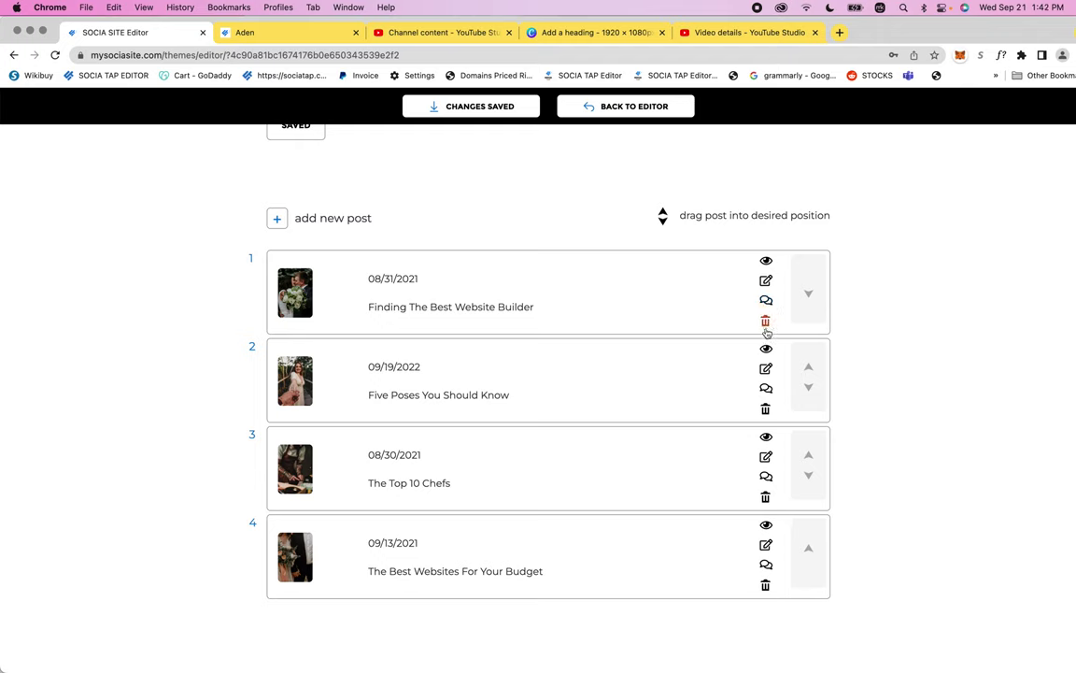
left_click(767, 282)
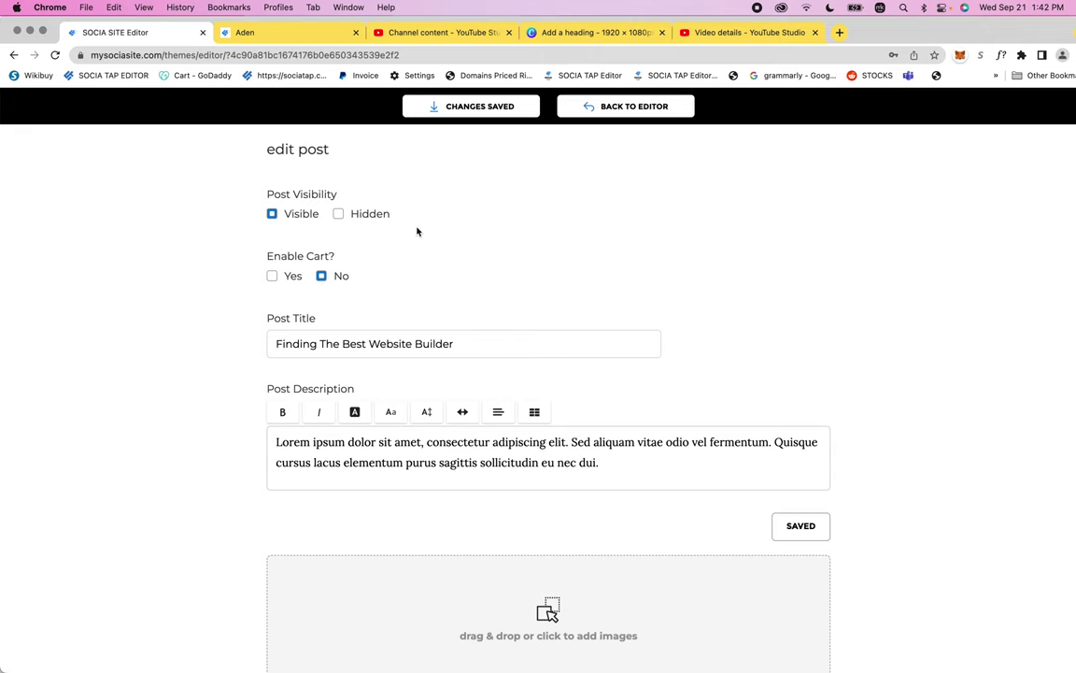
Step: Review the eleven numbered gallery photos, test-swapping image 1 and returning it to first place
scroll(416, 231, "down", 1)
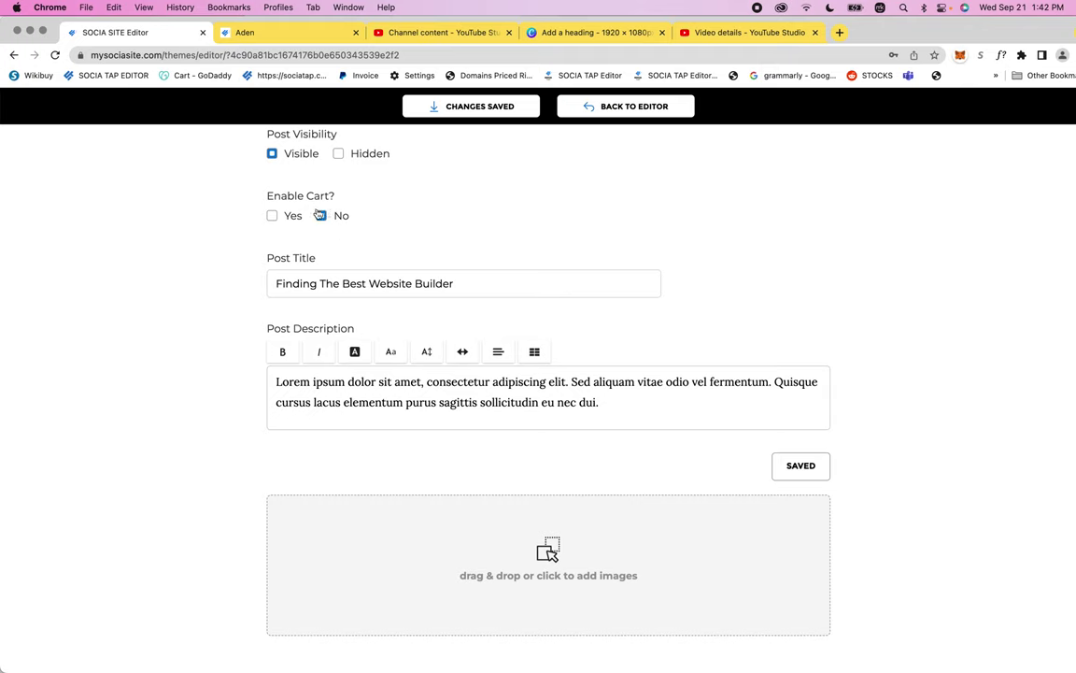
scroll(462, 216, "down", 2)
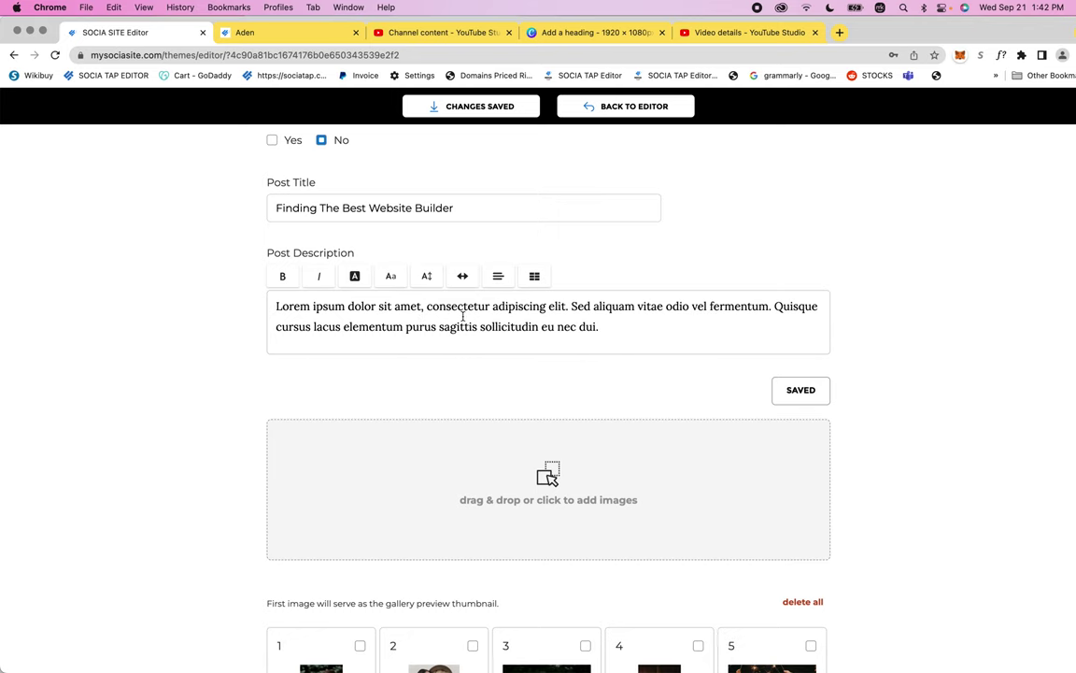
scroll(462, 316, "down", 1)
scroll(447, 375, "down", 3)
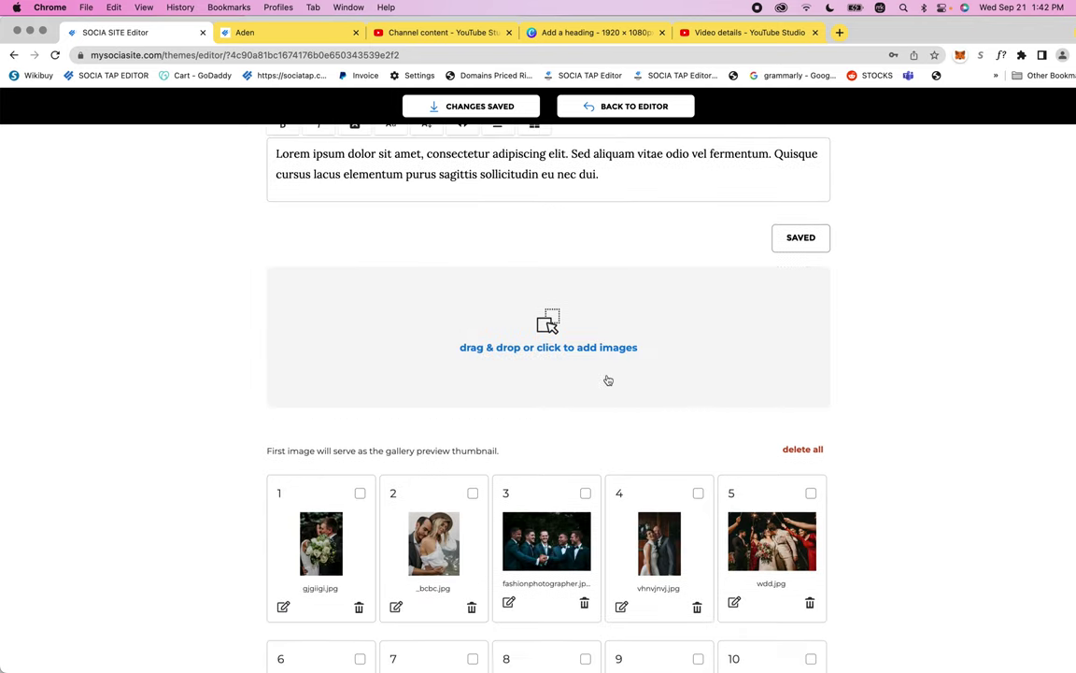
scroll(608, 380, "down", 1)
scroll(607, 380, "down", 4)
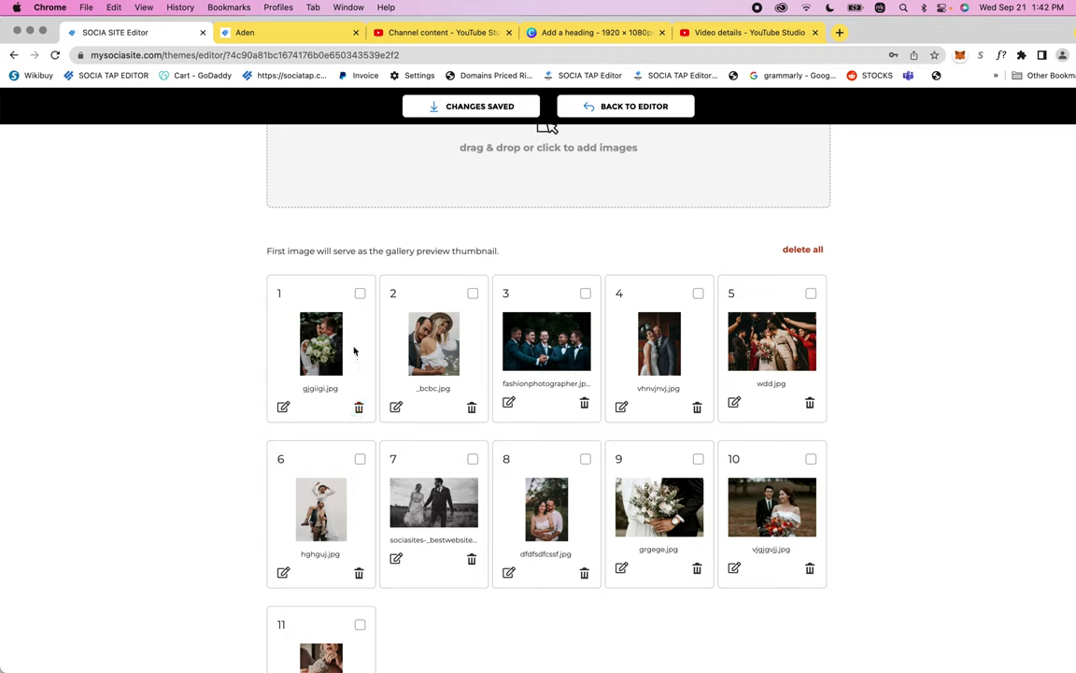
left_click_drag(354, 350, 471, 360)
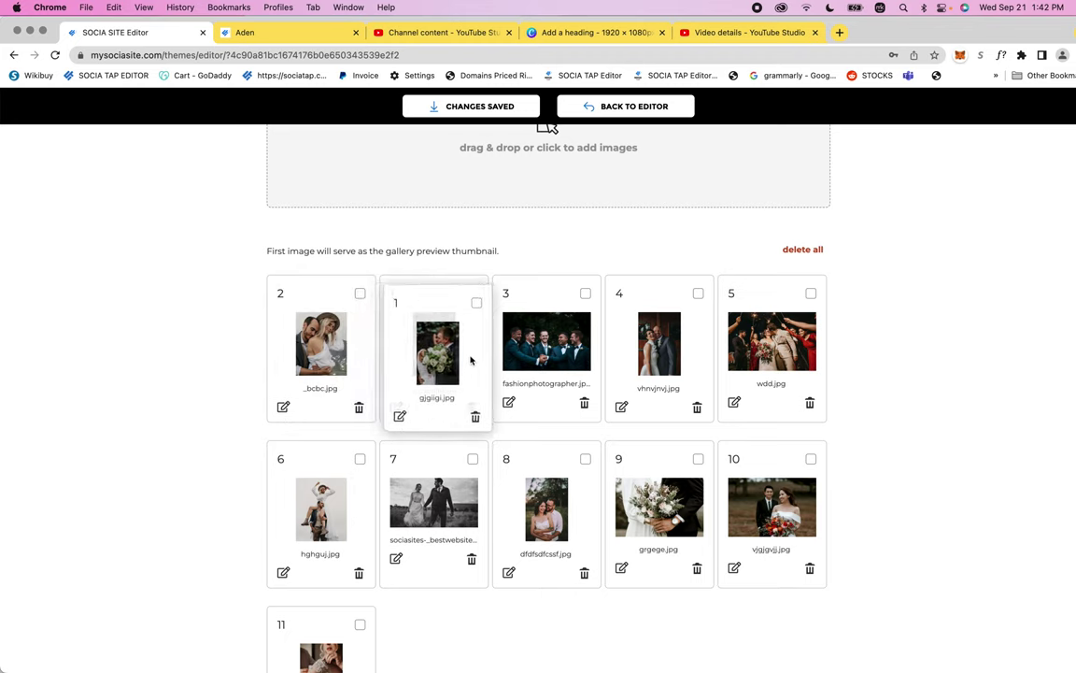
mouse_move(471, 359)
left_mouse_down()
mouse_move(342, 354)
mouse_move(449, 345)
mouse_move(345, 347)
left_mouse_up()
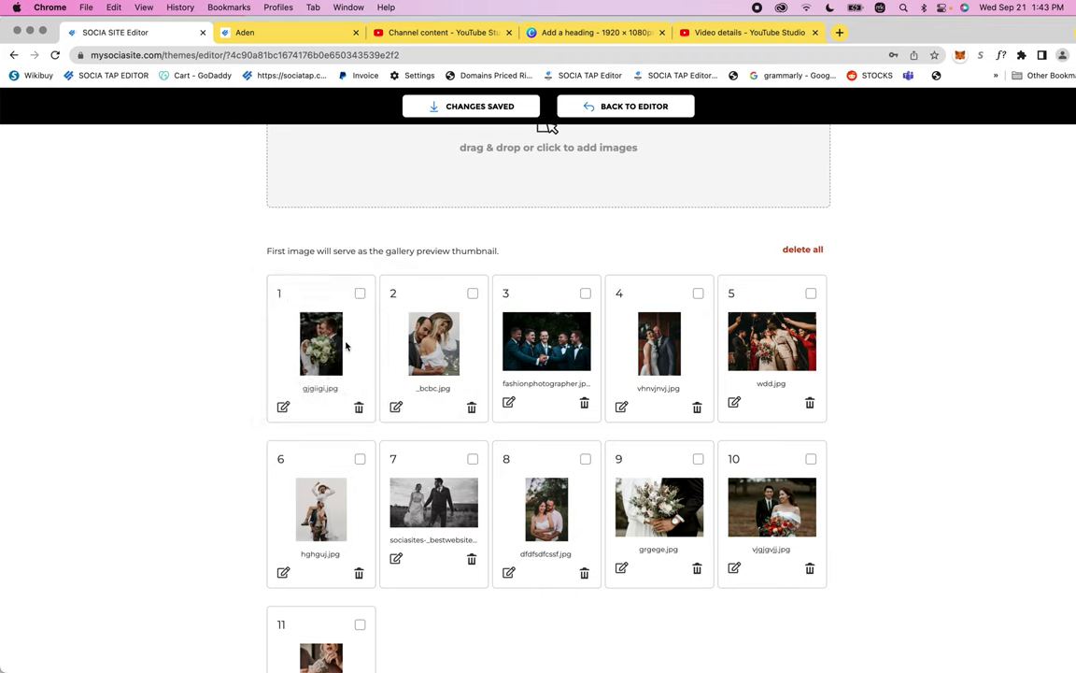
Step: Check image 1's title and description, then go back via the gallery to the site editor
left_click(283, 409)
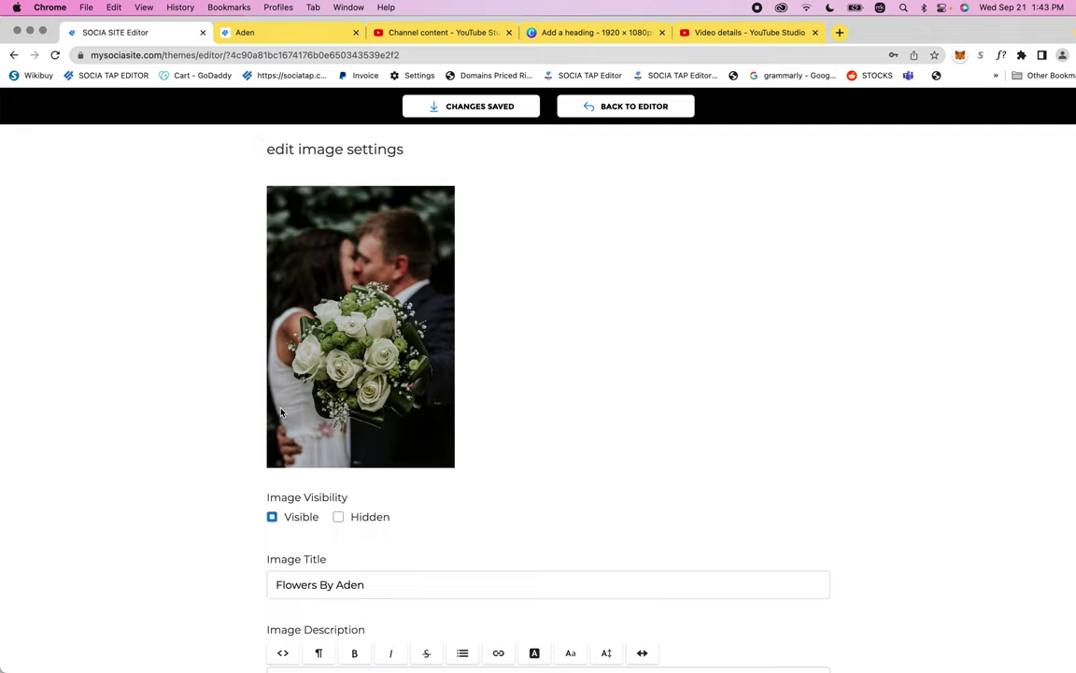
scroll(281, 413, "down", 3)
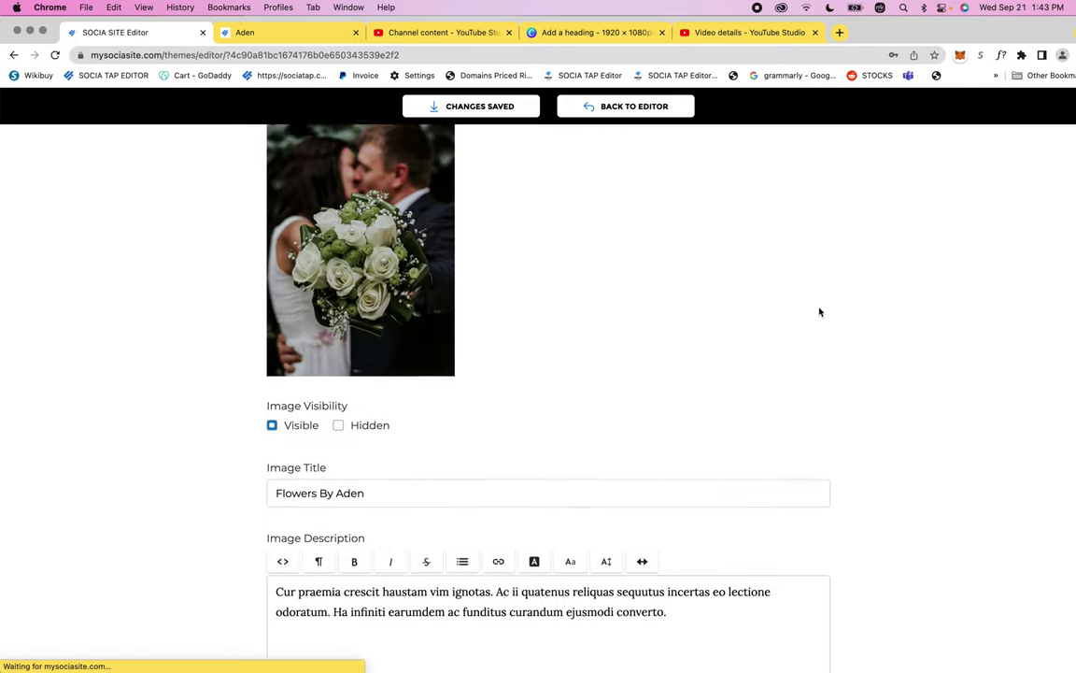
left_click(654, 109)
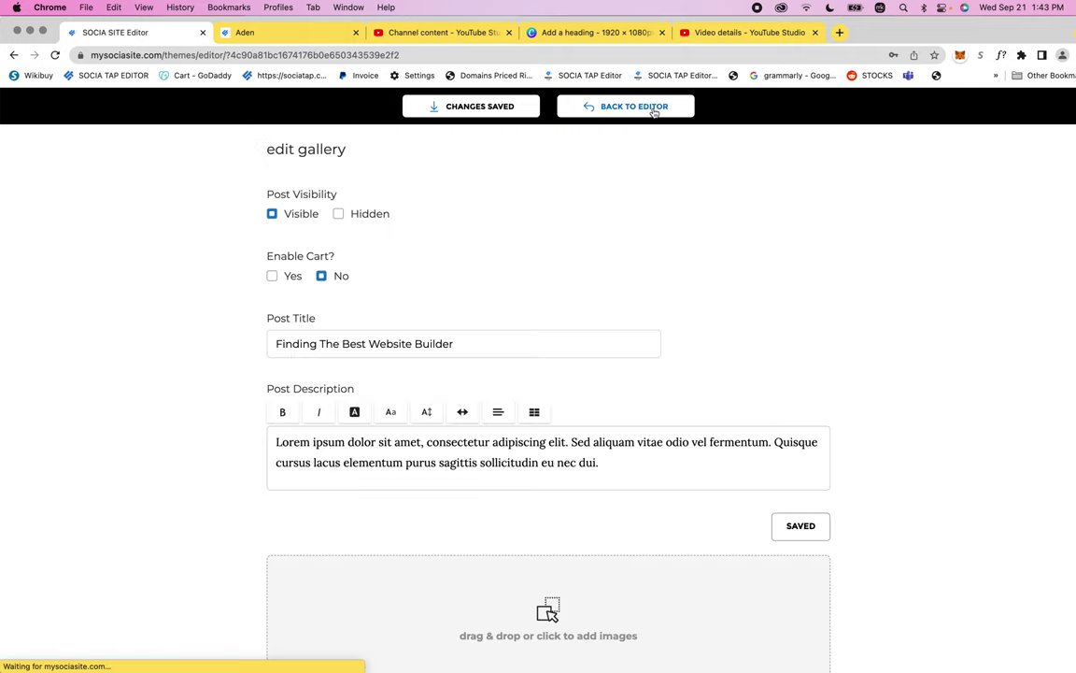
scroll(715, 336, "down", 2)
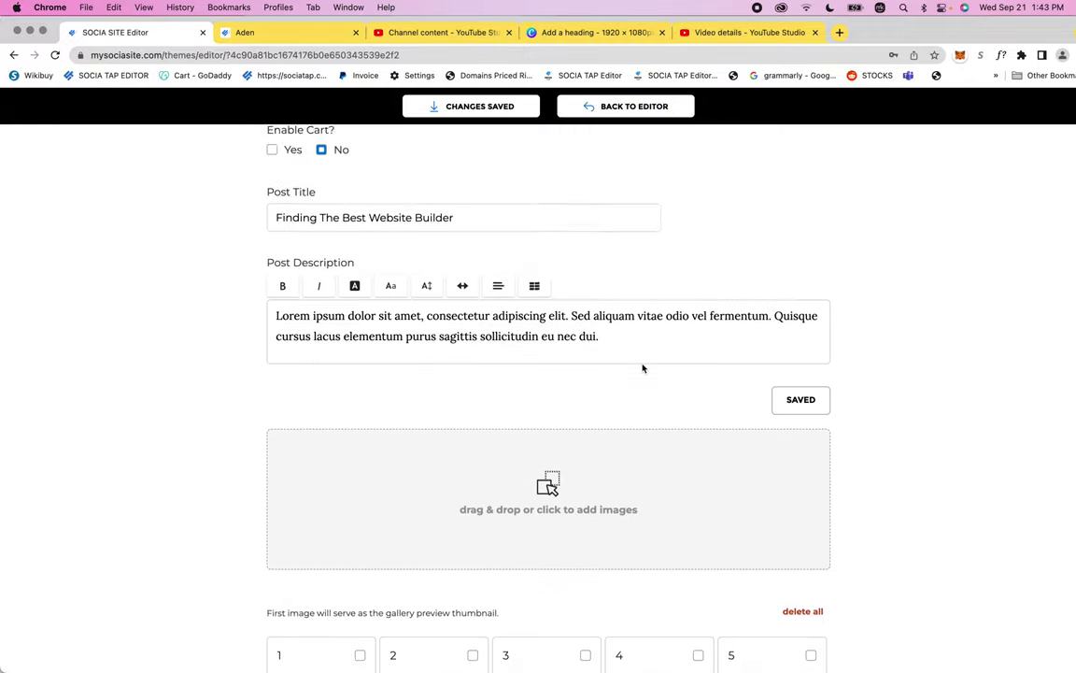
scroll(673, 366, "down", 5)
scroll(643, 367, "up", 10)
left_click(626, 106)
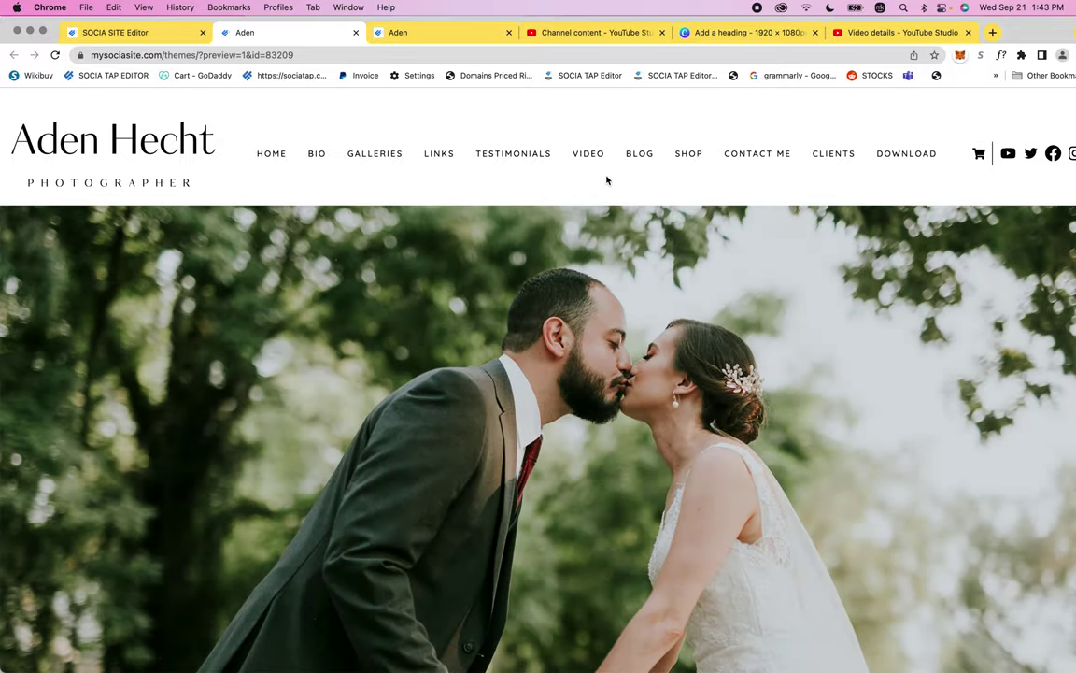
Step: Show the Blog page in the live preview, listing the four posts
left_click(634, 163)
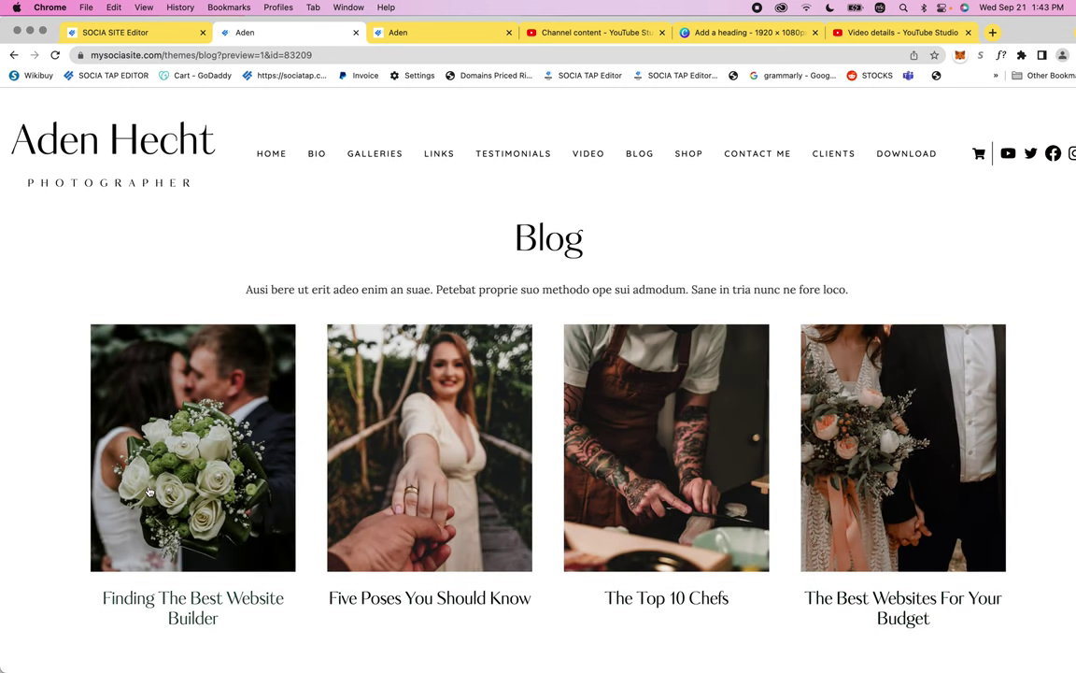
Step: Preview the 'Finding The Best Website Builder' post's photos and captions, then return to the editor
left_click(140, 389)
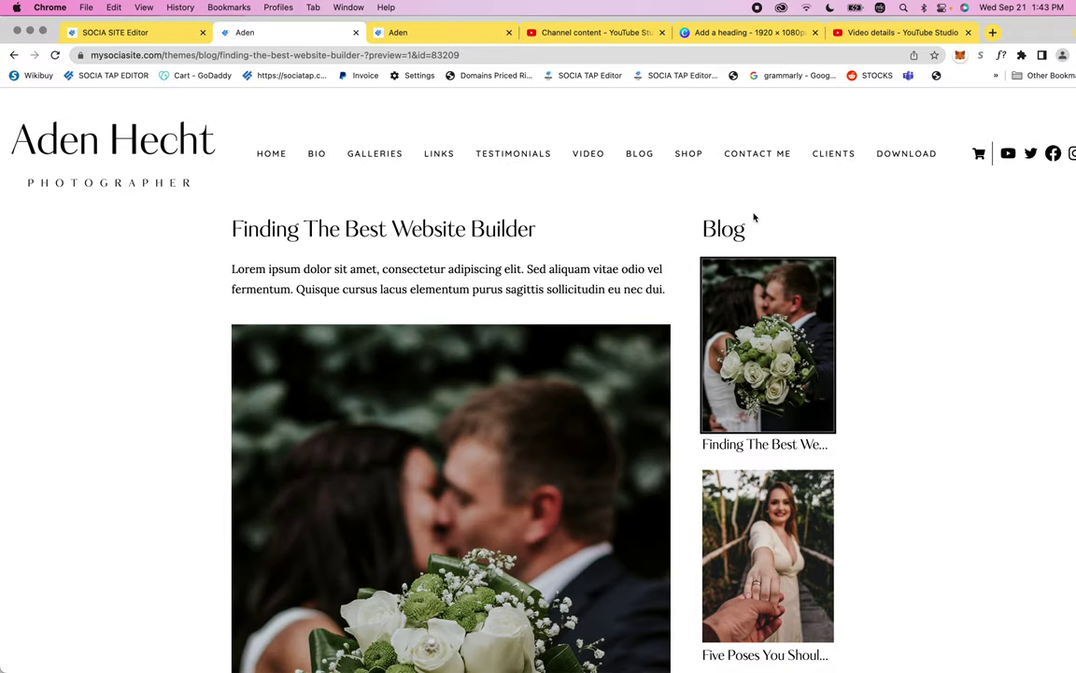
scroll(761, 262, "down", 1)
scroll(771, 318, "down", 2)
scroll(783, 383, "down", 3)
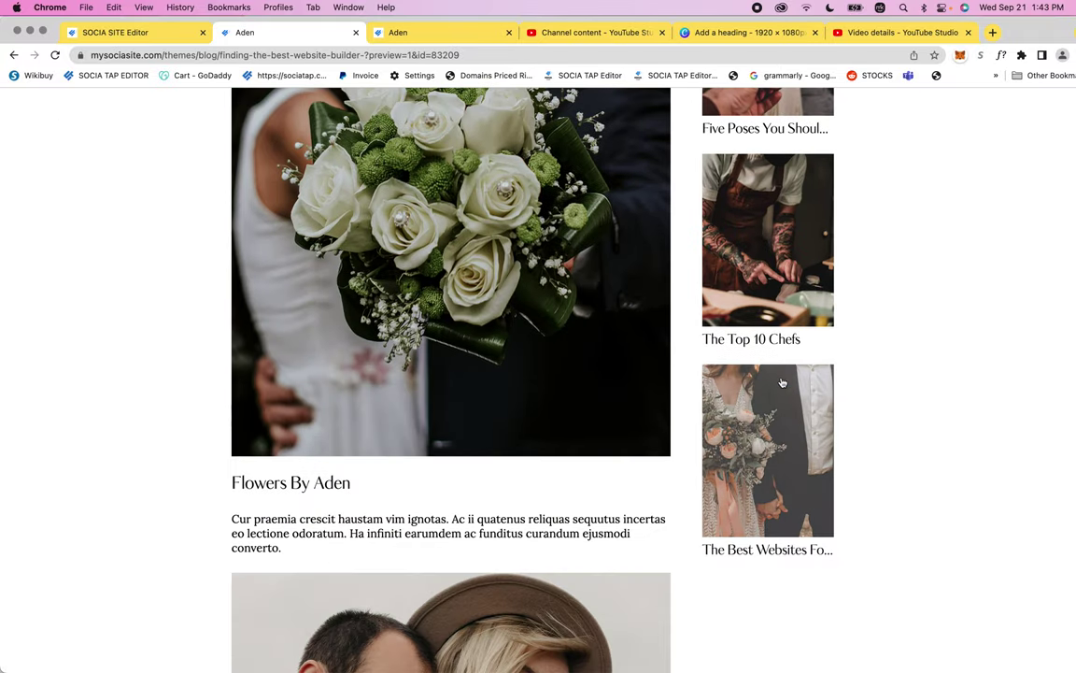
scroll(780, 439, "up", 10)
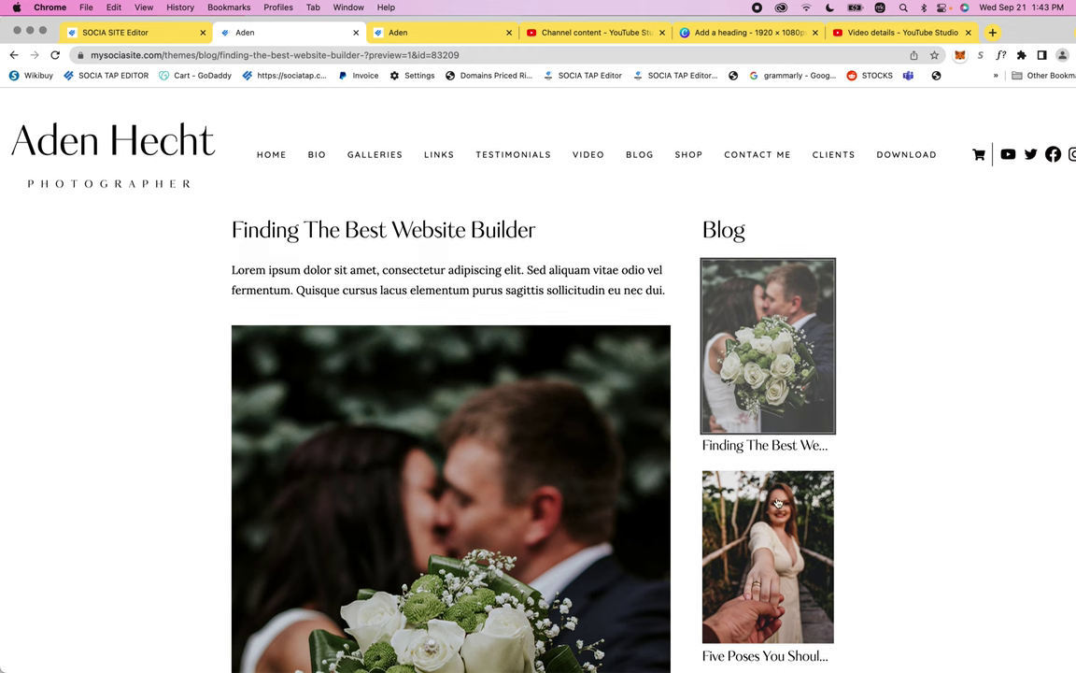
scroll(784, 514, "down", 3)
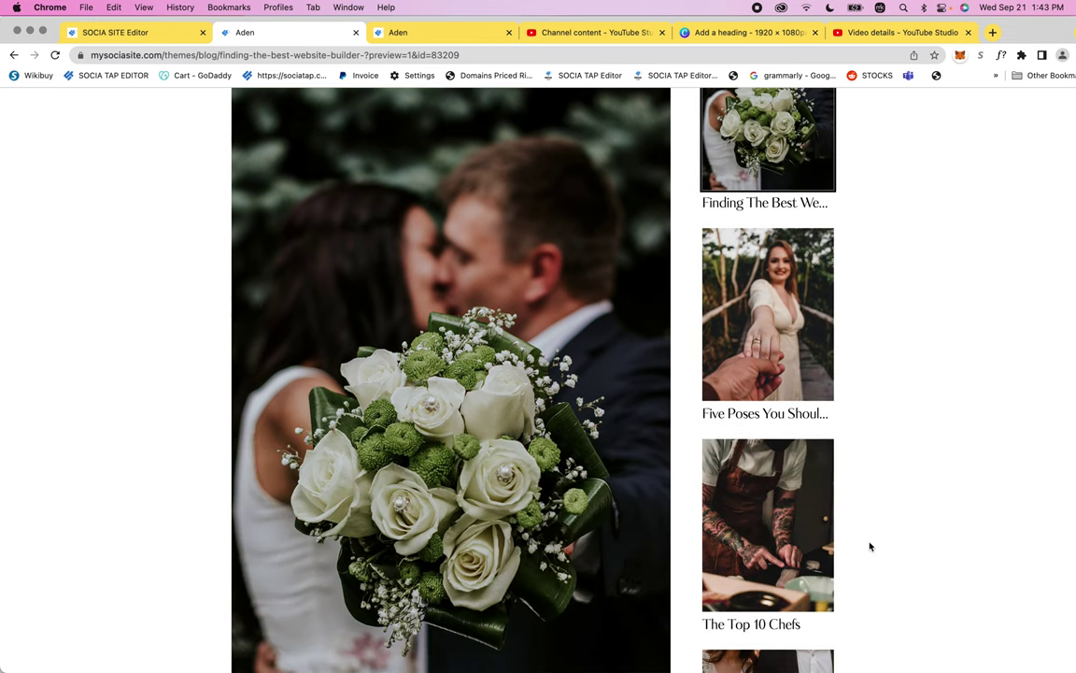
scroll(870, 547, "up", 3)
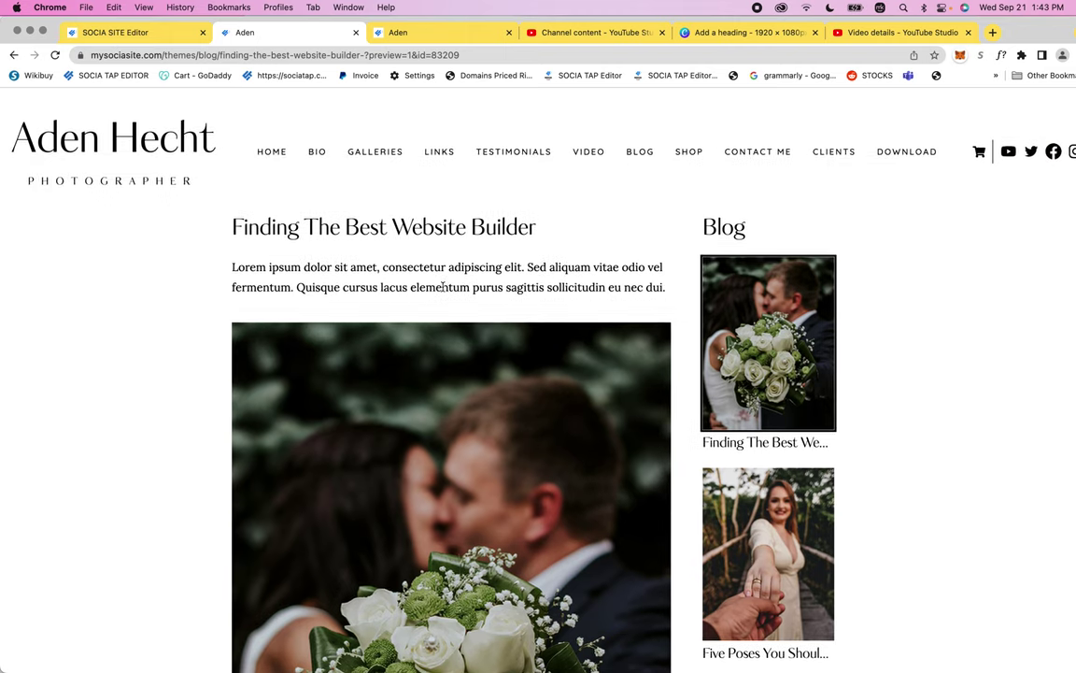
scroll(404, 435, "down", 5)
scroll(405, 436, "up", 1)
scroll(374, 411, "down", 3)
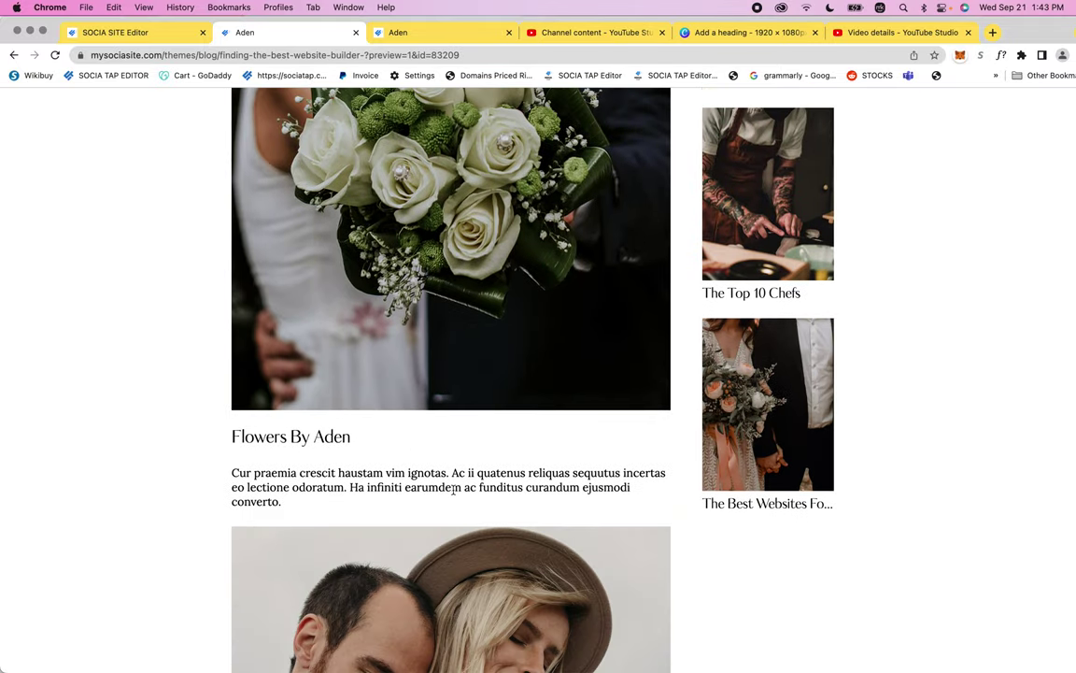
scroll(453, 490, "up", 5)
scroll(430, 534, "up", 2)
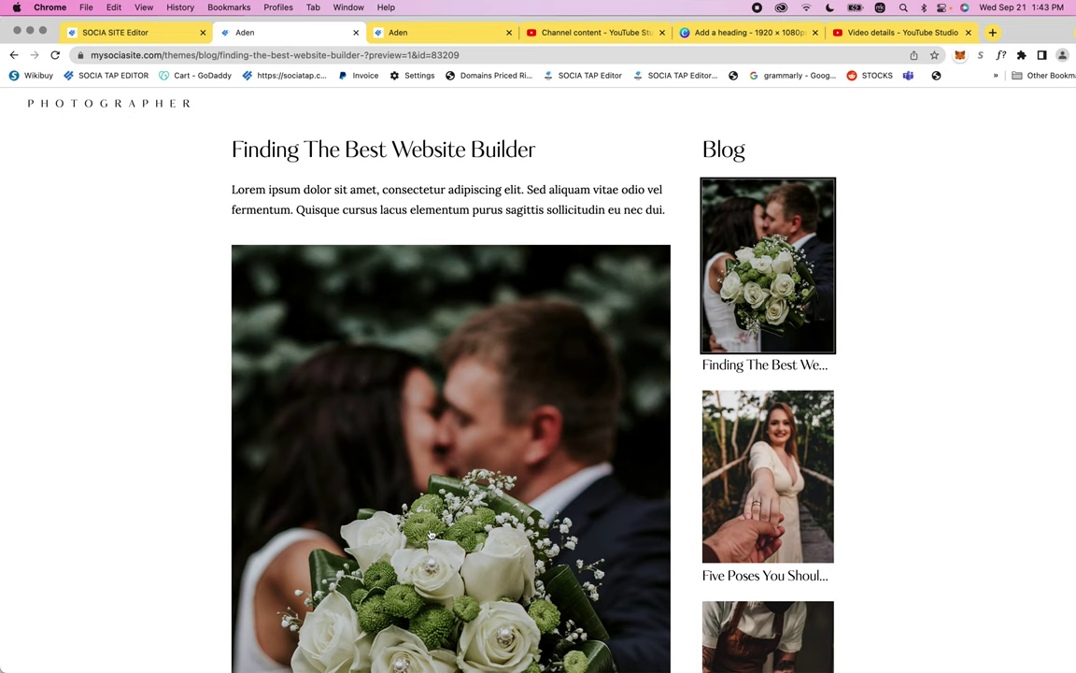
scroll(431, 534, "down", 5)
scroll(433, 533, "down", 2)
scroll(432, 528, "down", 3)
scroll(433, 522, "down", 1)
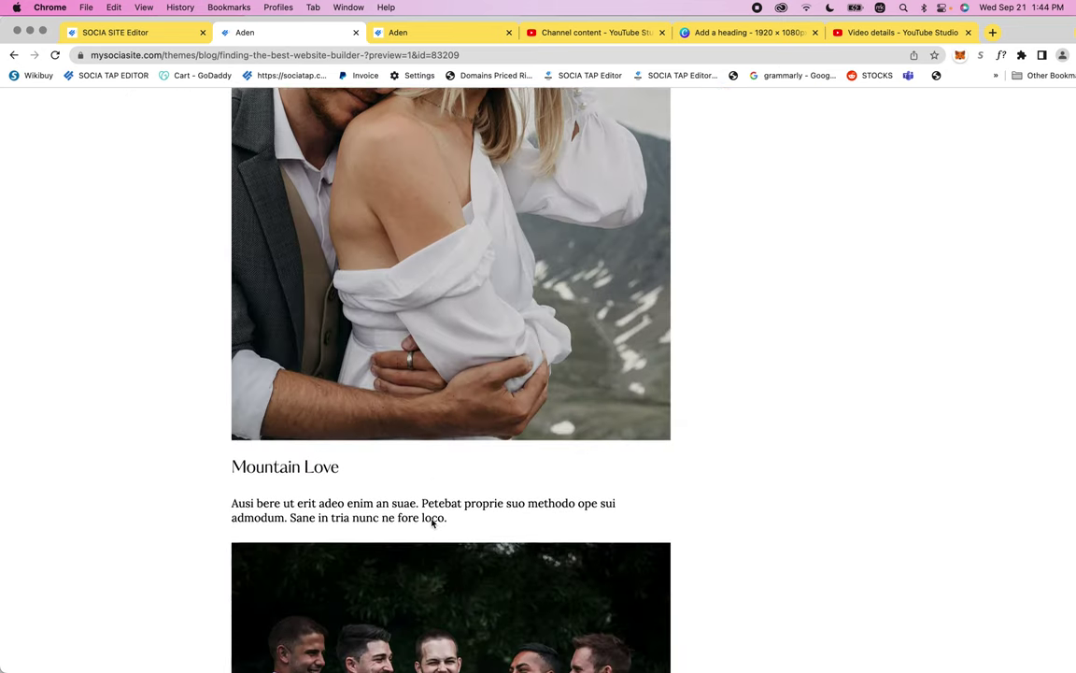
scroll(433, 523, "down", 3)
scroll(433, 520, "down", 3)
scroll(433, 518, "down", 1)
scroll(435, 516, "down", 5)
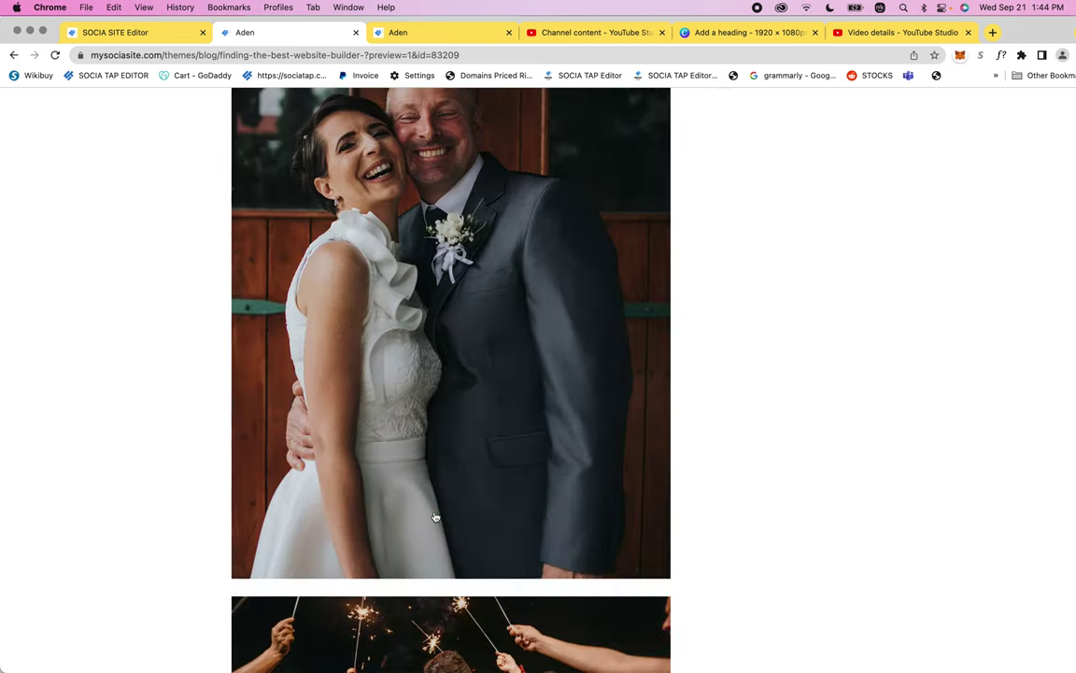
scroll(354, 599, "up", 5)
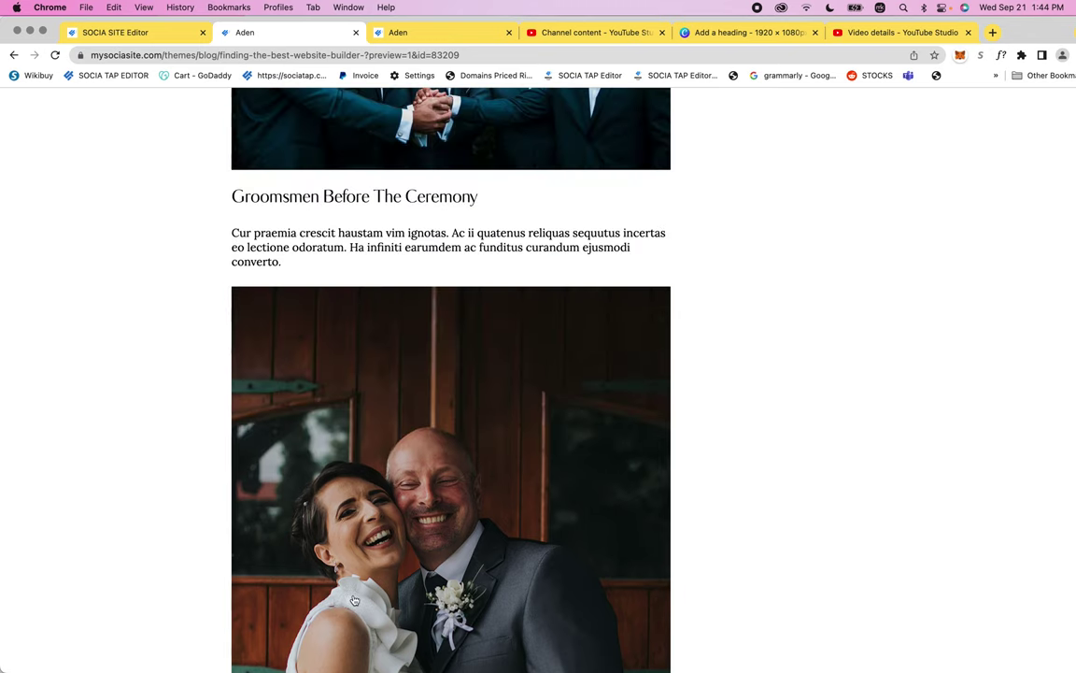
scroll(354, 600, "down", 6)
scroll(354, 598, "down", 1)
scroll(354, 595, "down", 4)
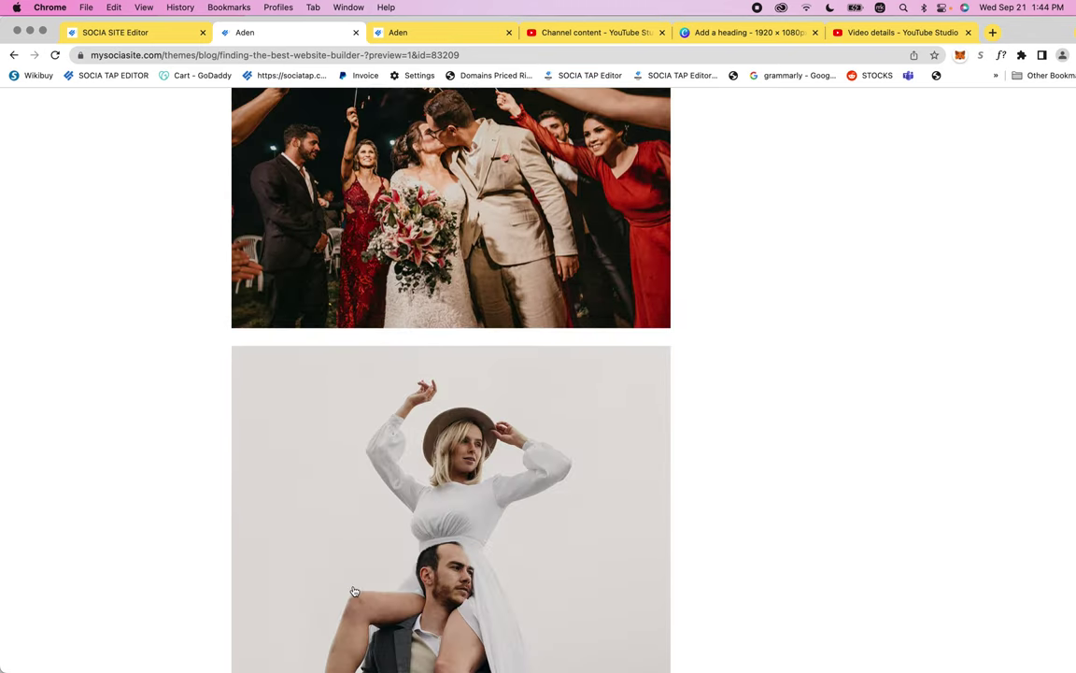
scroll(354, 591, "up", 8)
scroll(354, 591, "up", 2)
scroll(354, 593, "up", 5)
scroll(354, 594, "down", 5)
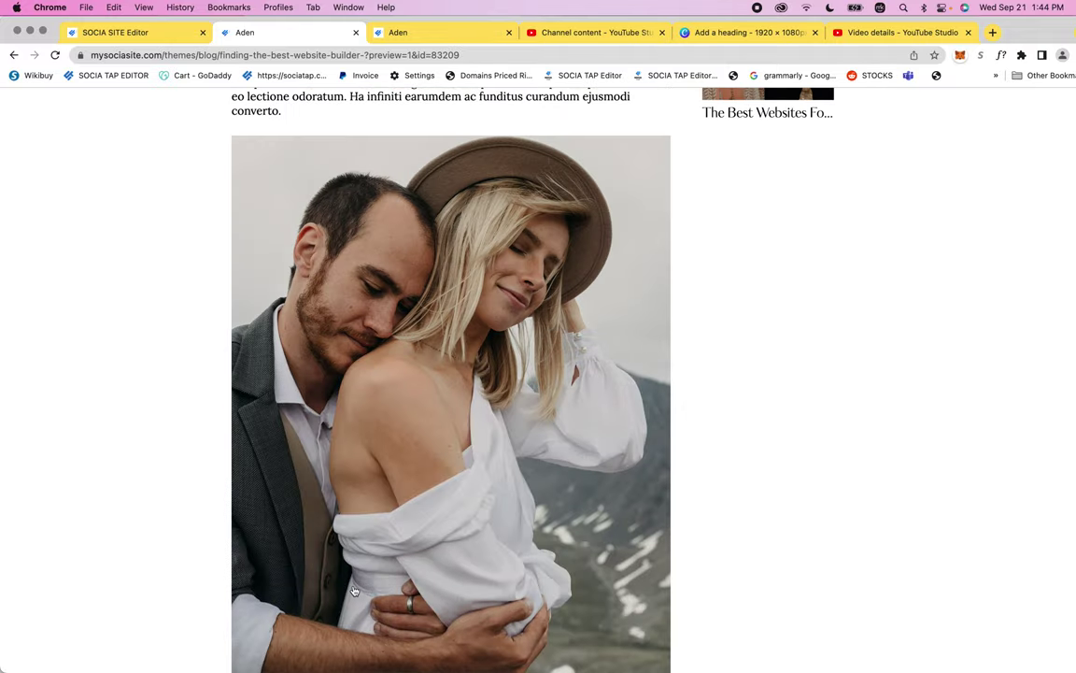
scroll(355, 596, "down", 6)
scroll(605, 339, "up", 5)
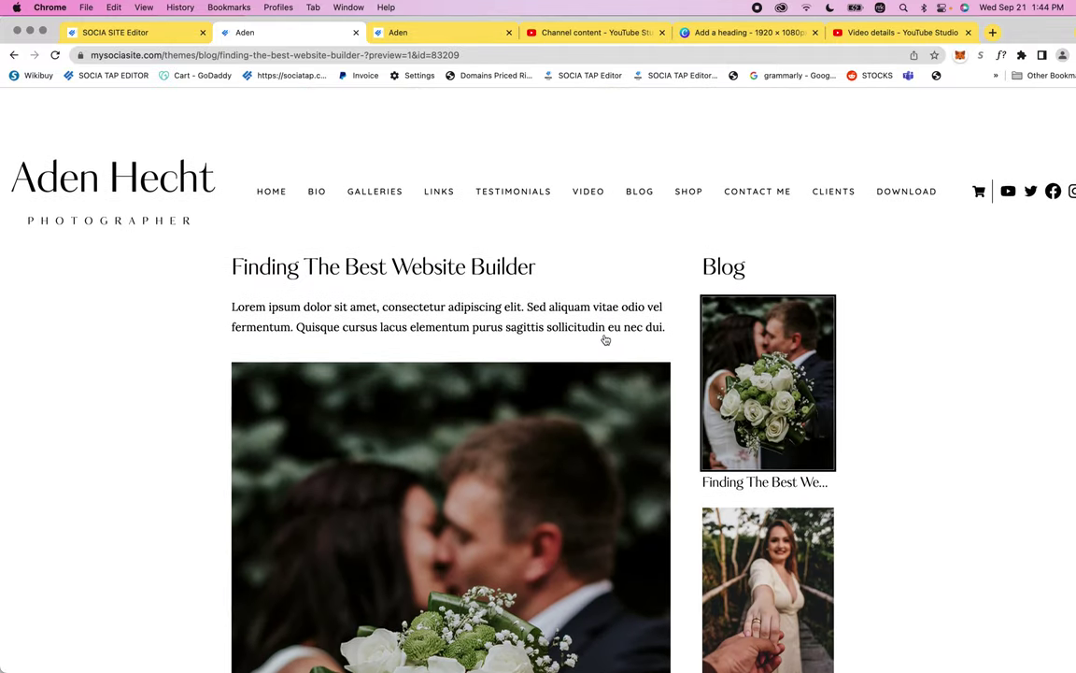
scroll(748, 303, "down", 1)
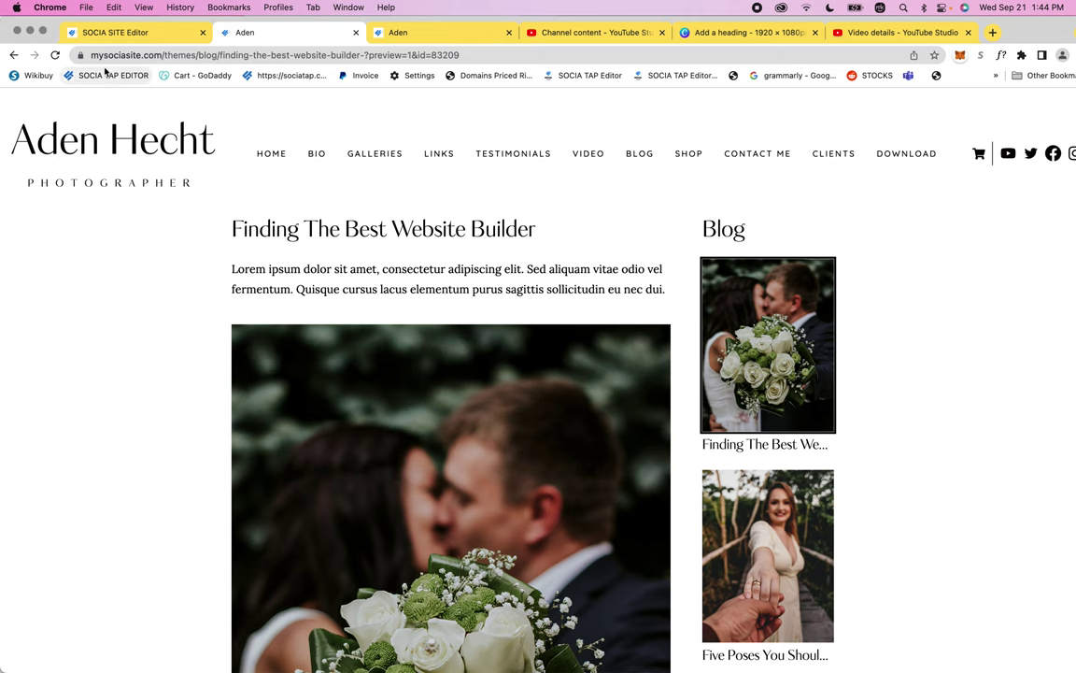
left_click(105, 33)
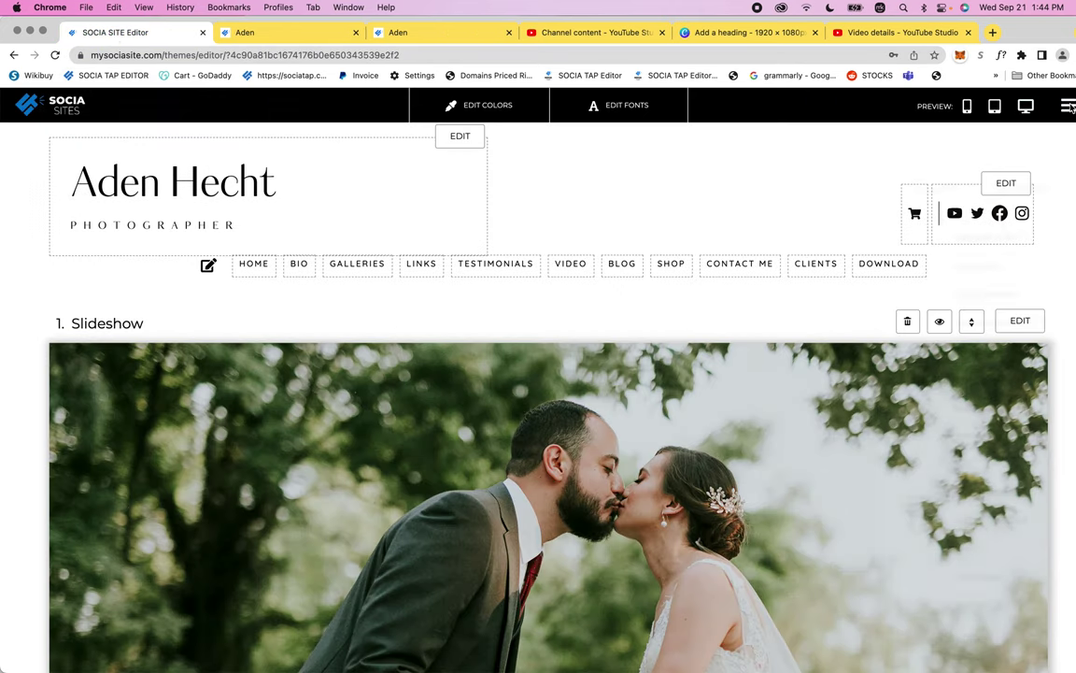
Step: Show the account menu with theme, publishing, cart, sales, SEO and support options
left_click(1068, 106)
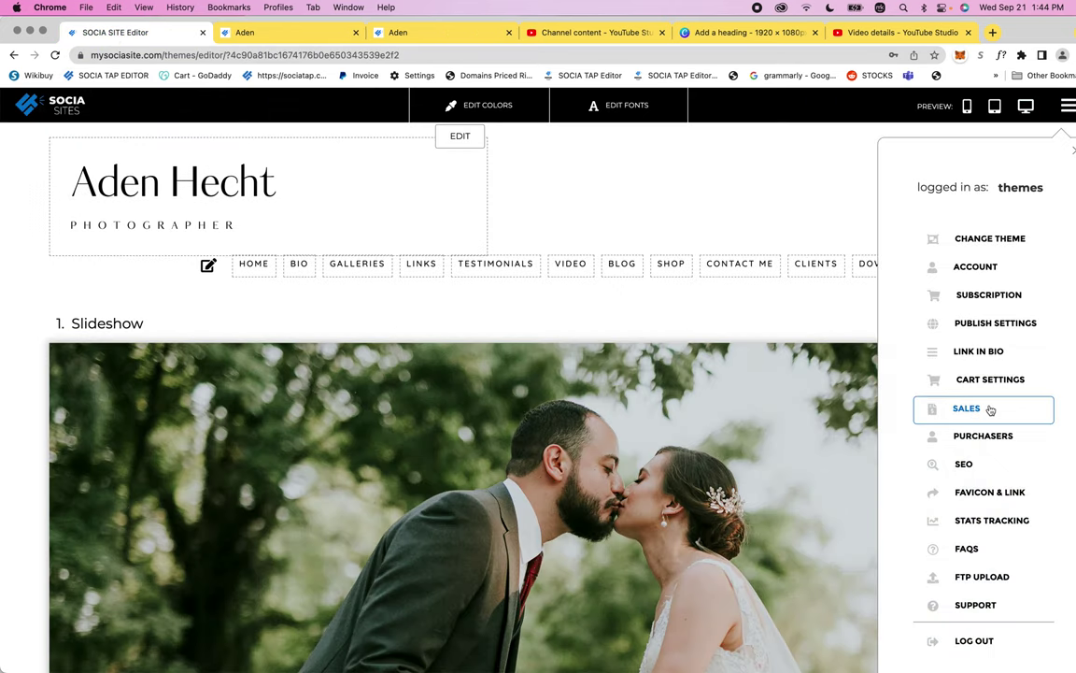